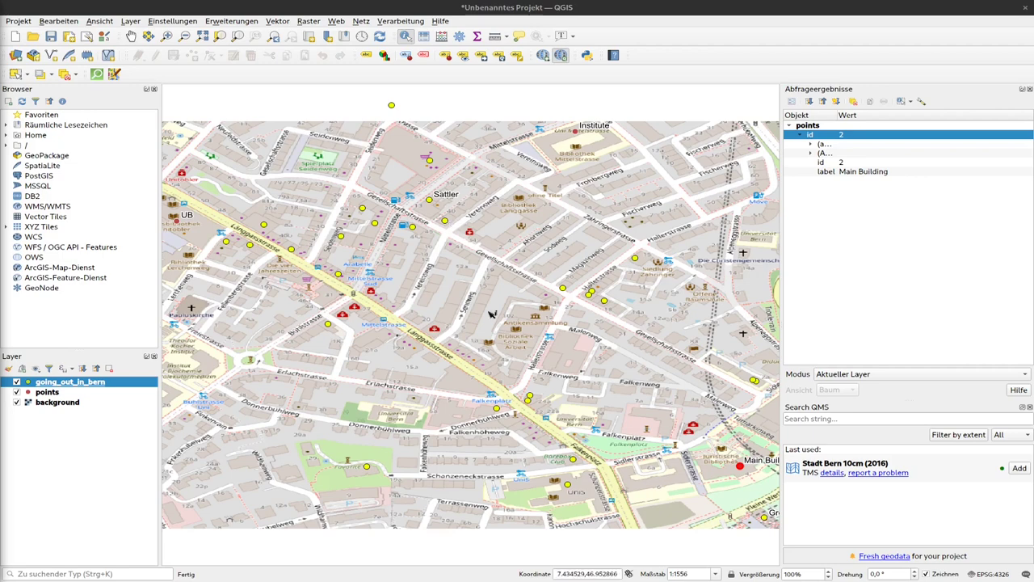
right_click(75, 385)
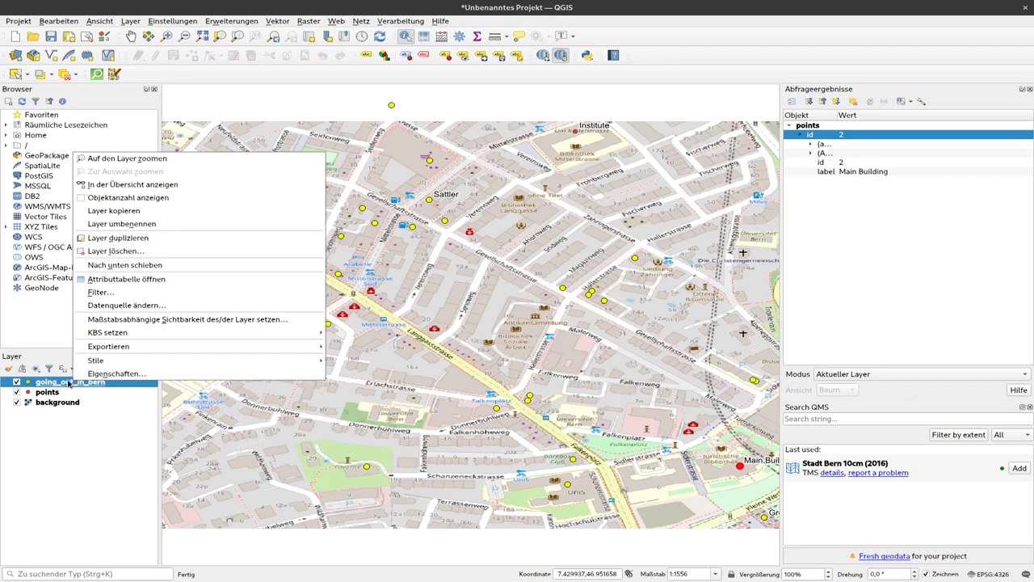
click(180, 282)
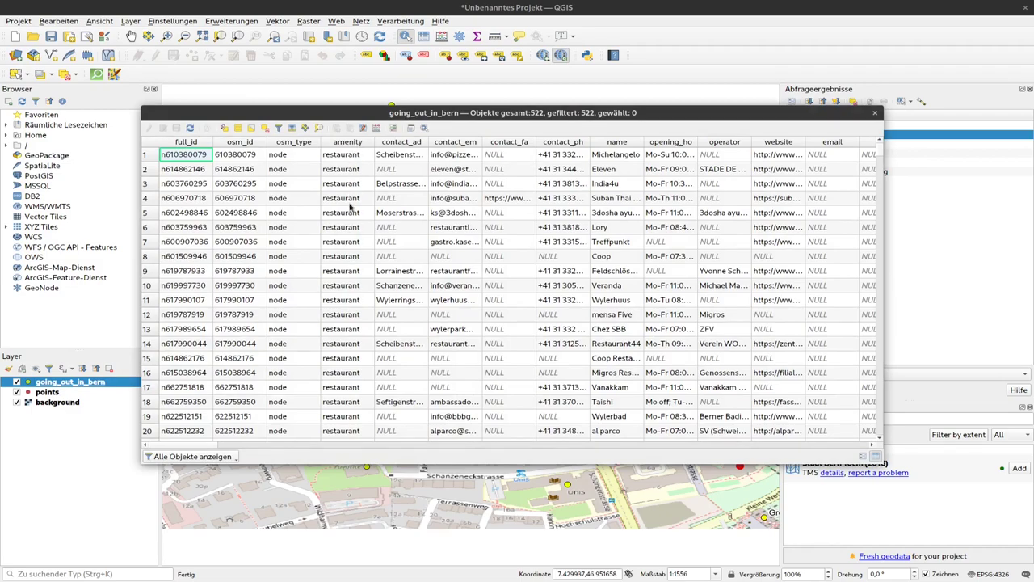
mouse_move(880, 152)
mouse_down()
mouse_move(882, 373)
mouse_move(881, 149)
mouse_up()
drag(205, 446, 264, 452)
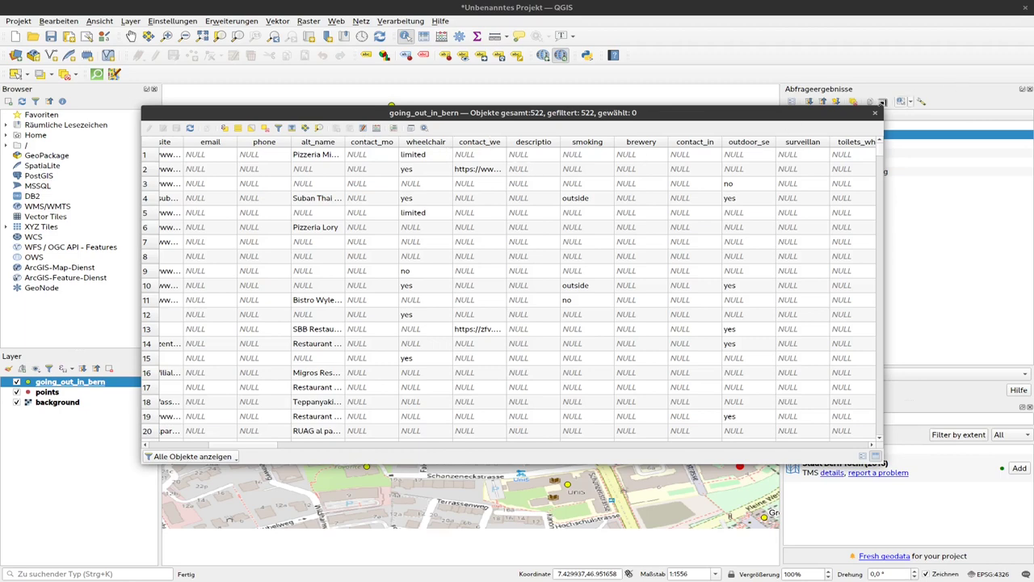
click(874, 112)
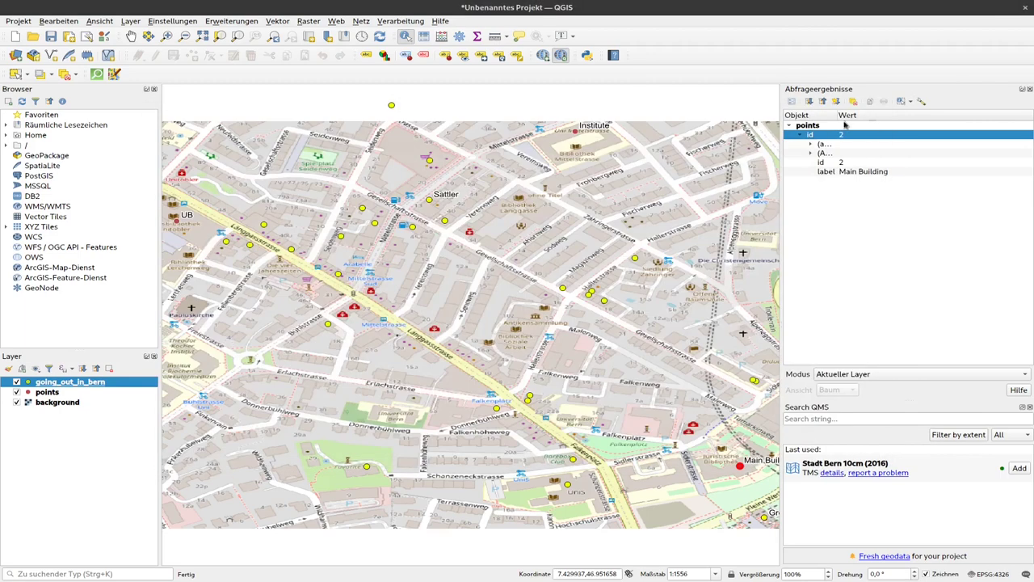
Step: Open the going_out_in_bern filter dialog and delete the test text 'sasdfasdfagd' from the expression box
right_click(80, 385)
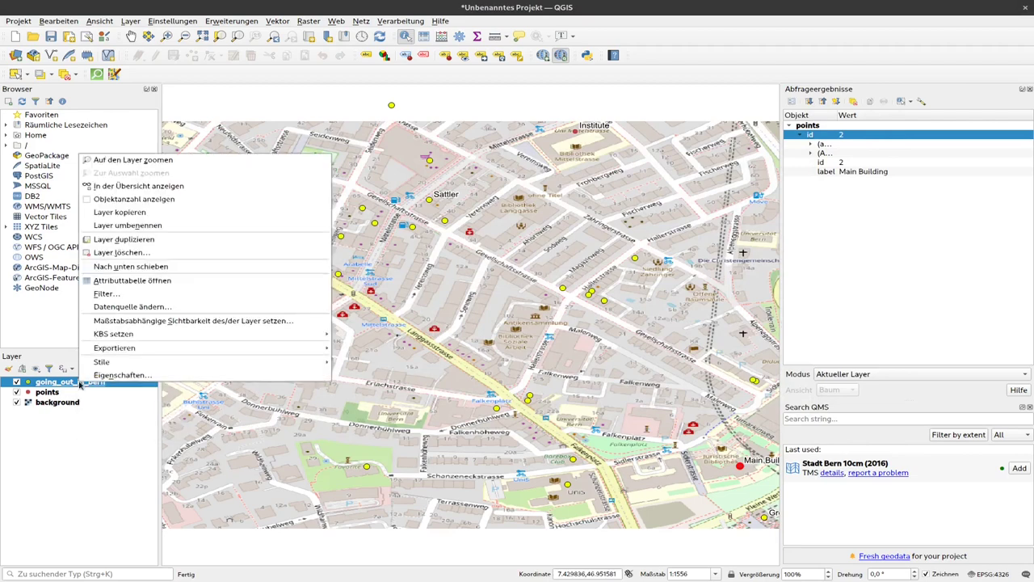
click(200, 294)
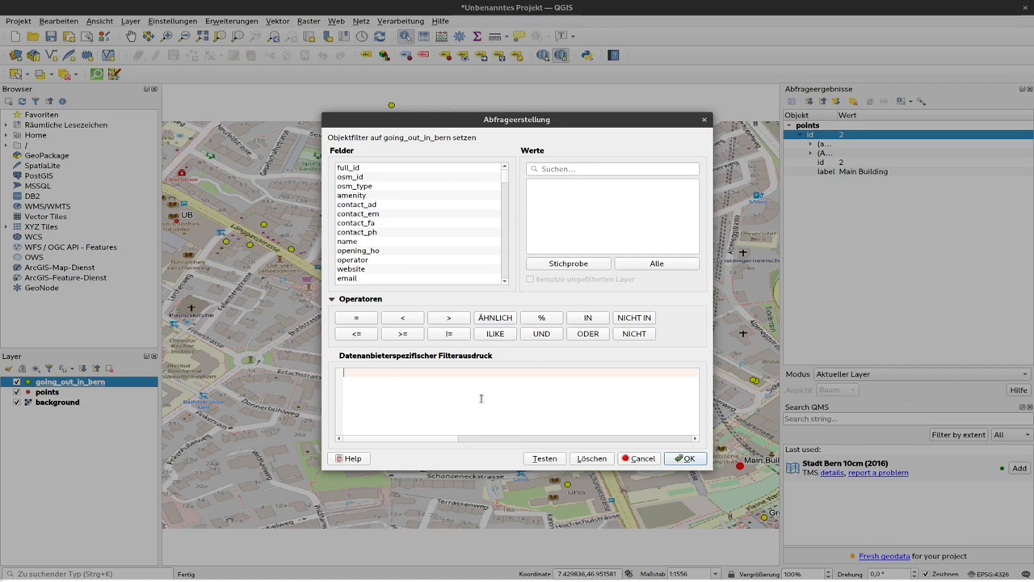
text(sasdfasdfagd)
key(ctrl+a)
key(BackSpace)
Step: Load all values of the amenity field (bar, cafe, restaurant) and select bar
click(360, 197)
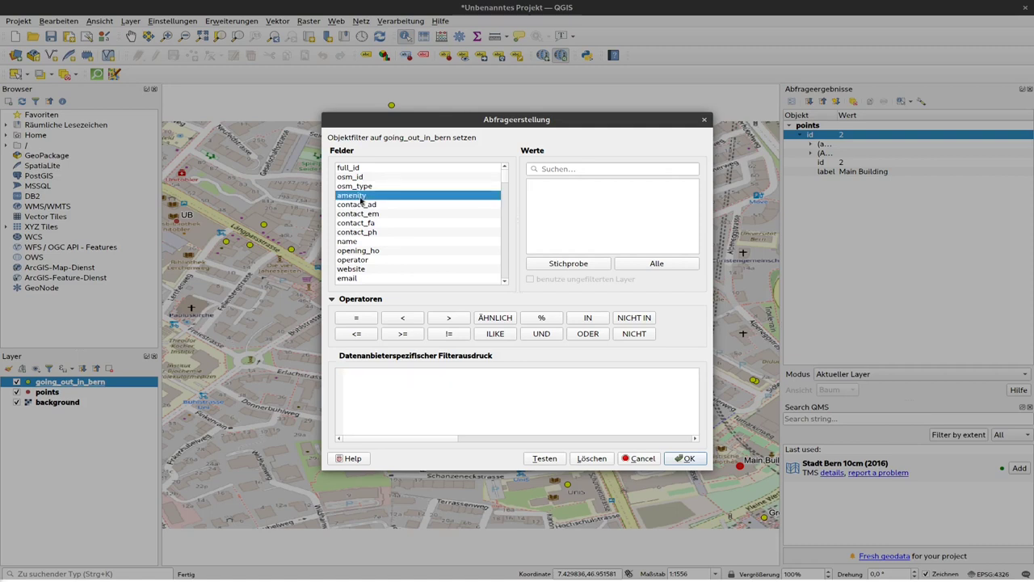
click(664, 265)
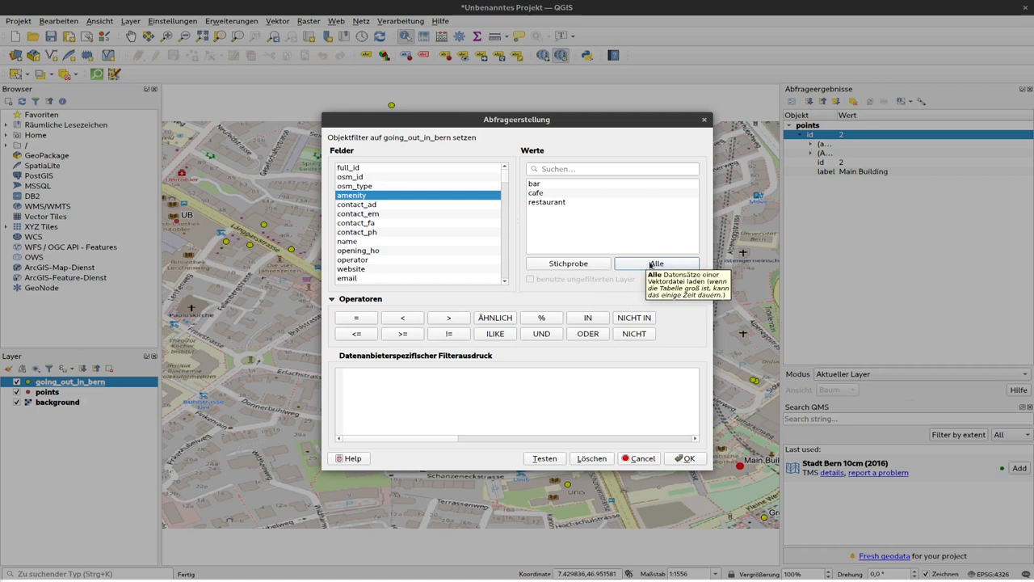
click(660, 267)
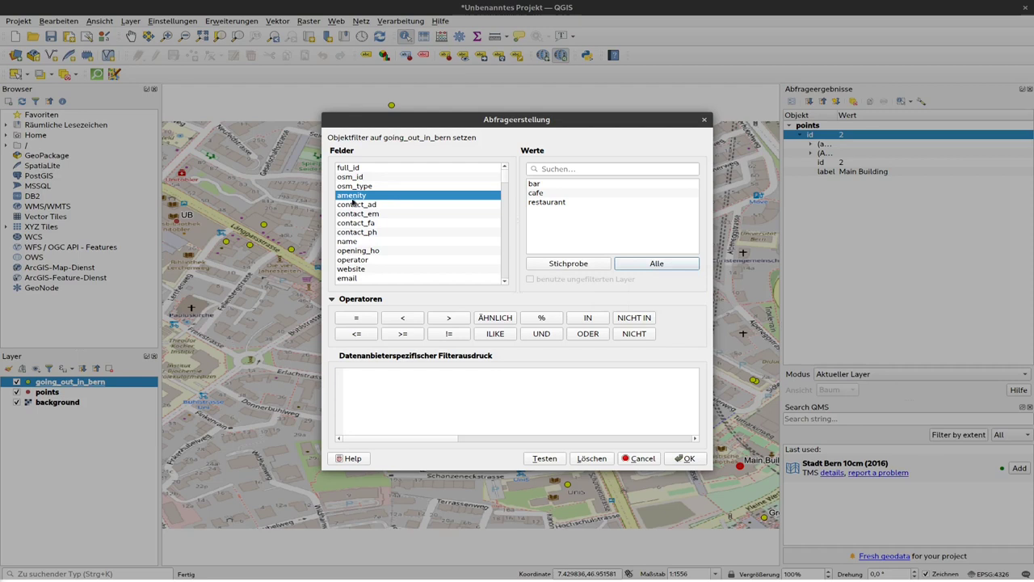
click(554, 185)
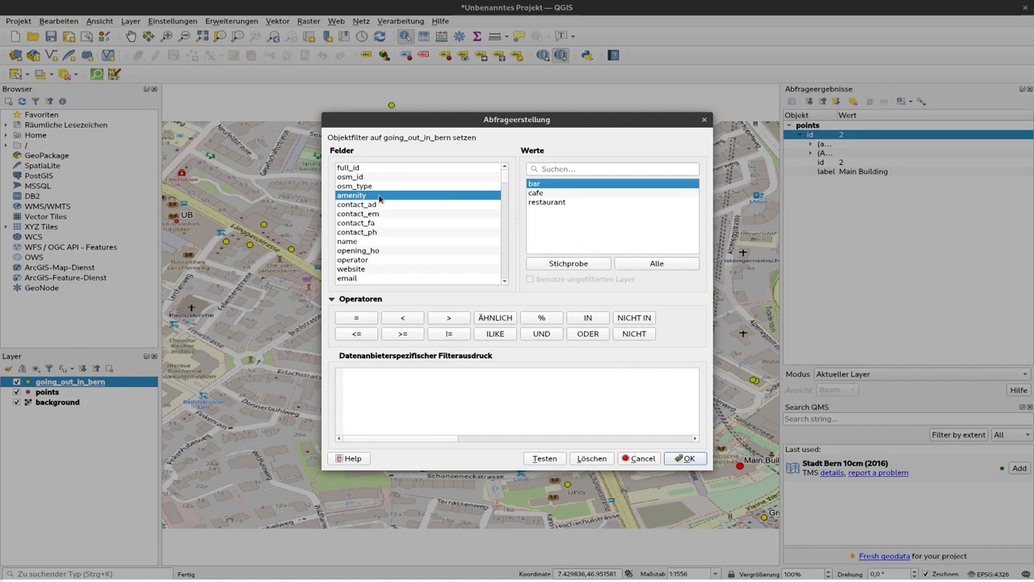
Step: Build the expression "amenity" = 'bar' and test it, confirming 55 matching rows
double_click(379, 199)
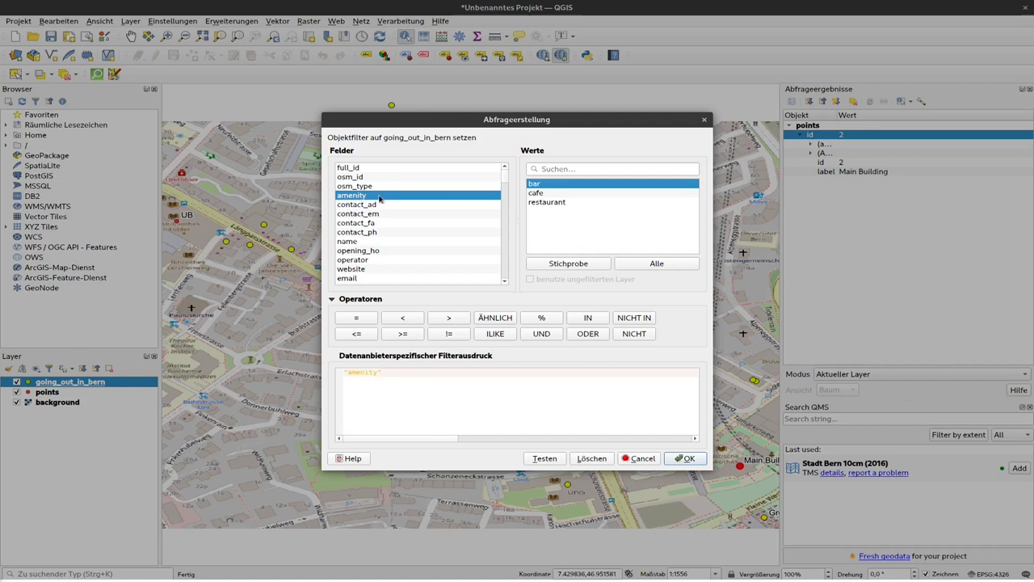
click(355, 319)
double_click(564, 185)
click(547, 460)
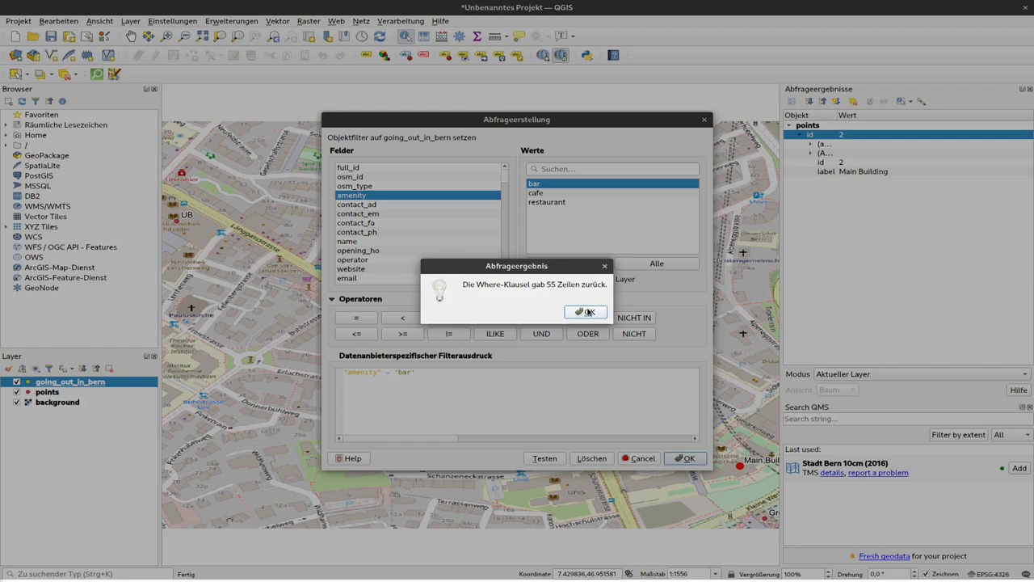
click(588, 312)
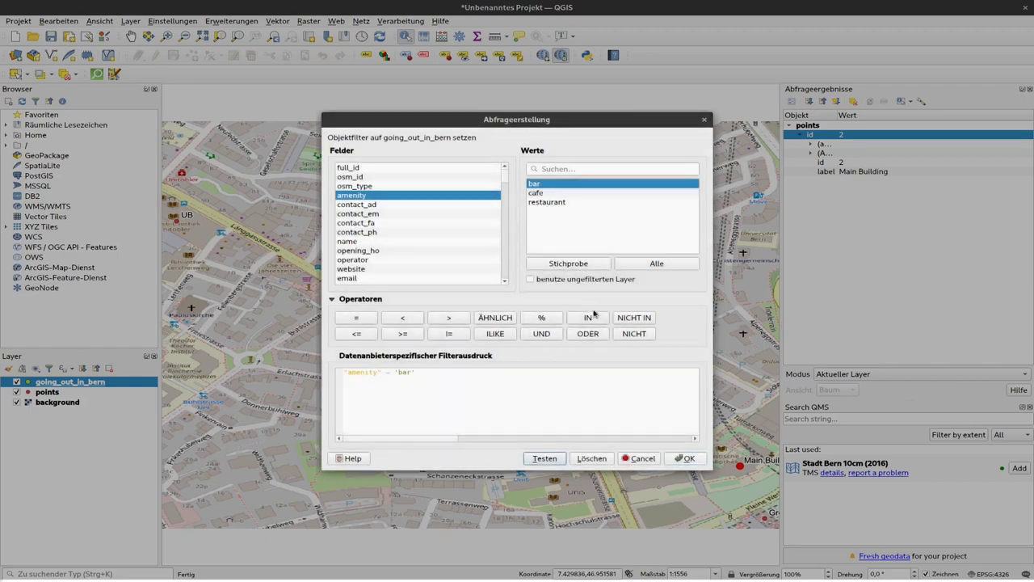
Step: Apply the "amenity" = 'bar' filter so only bar points remain on the map
click(686, 458)
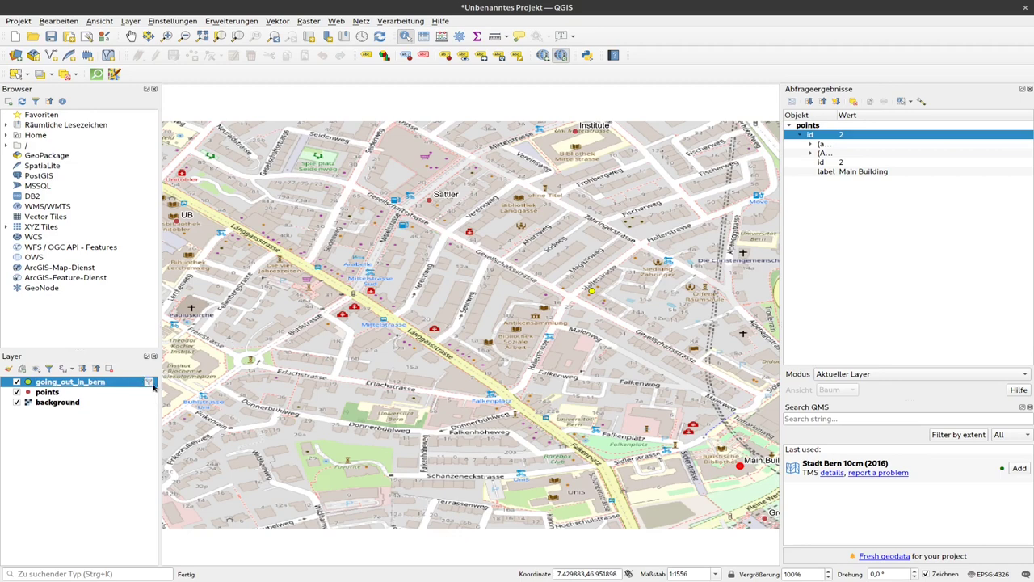
mouse_move(149, 386)
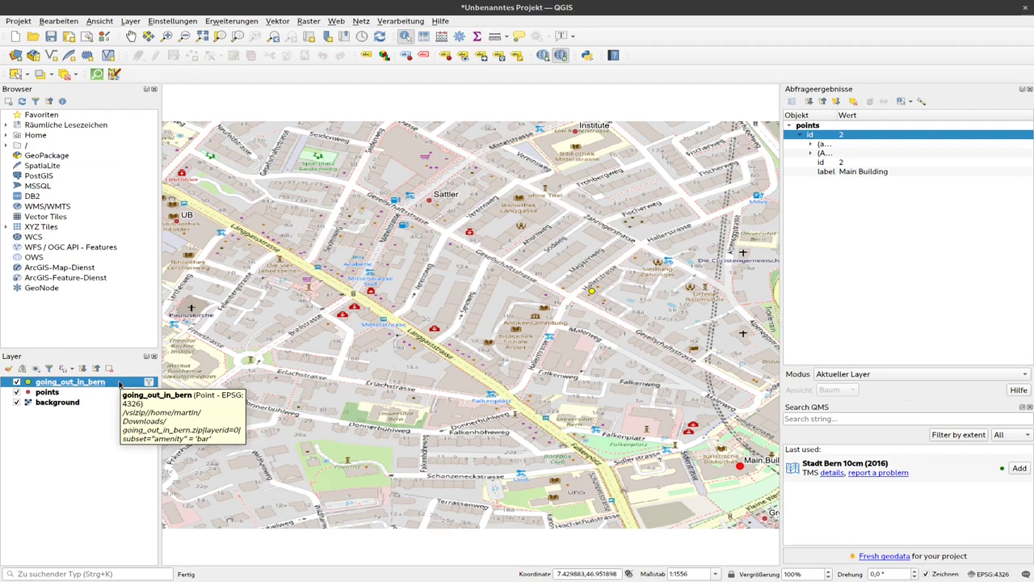
Step: Reopen the going_out_in_bern filter and place the cursor at the end of the existing expression
right_click(119, 384)
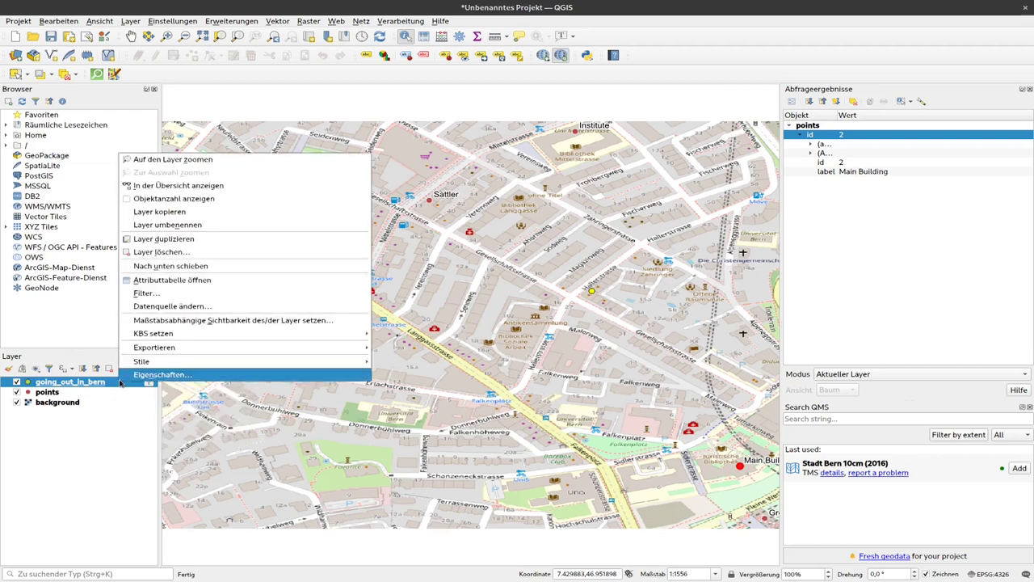
click(149, 296)
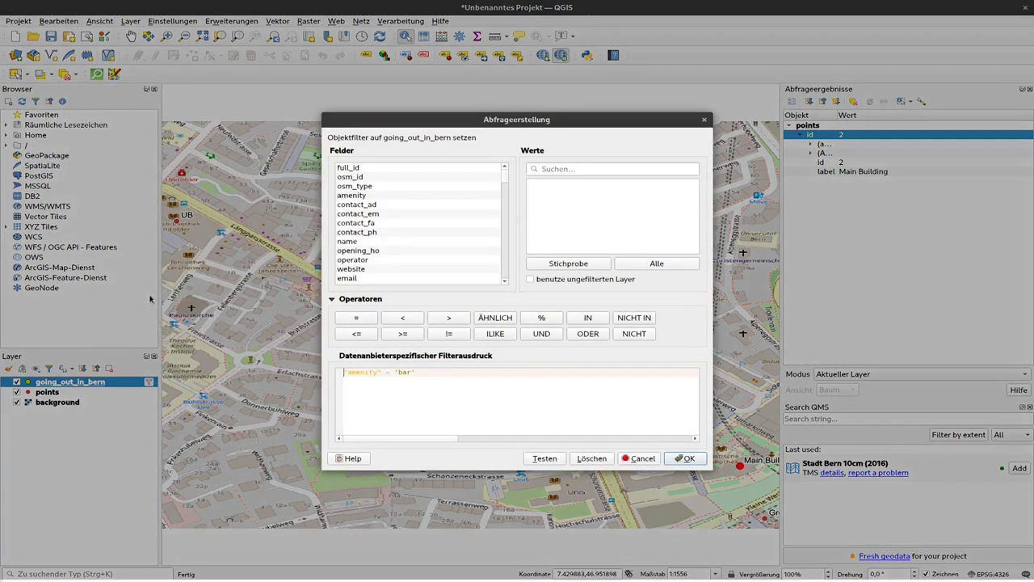
click(446, 375)
scroll(505, 185, down, 3)
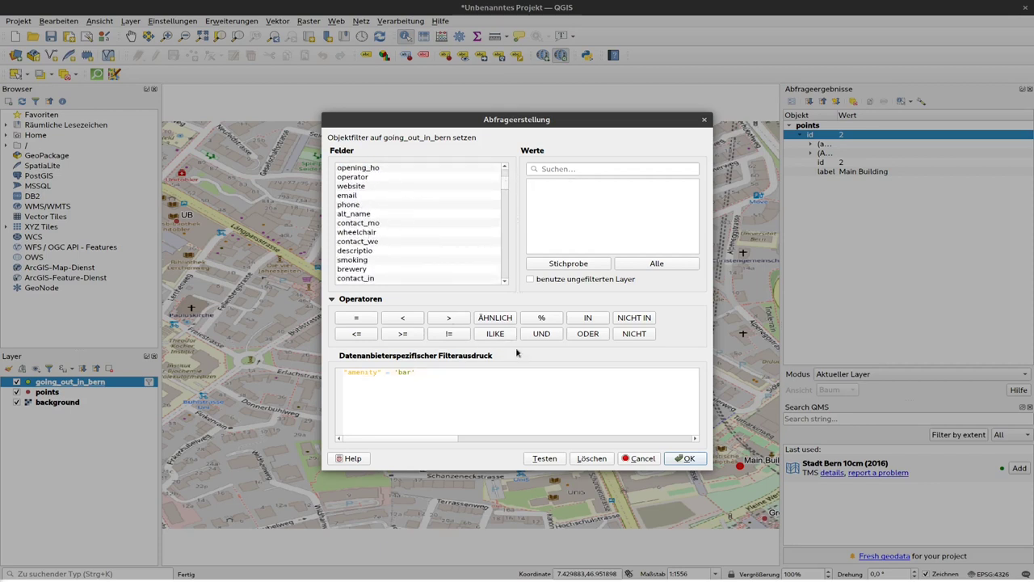
click(467, 373)
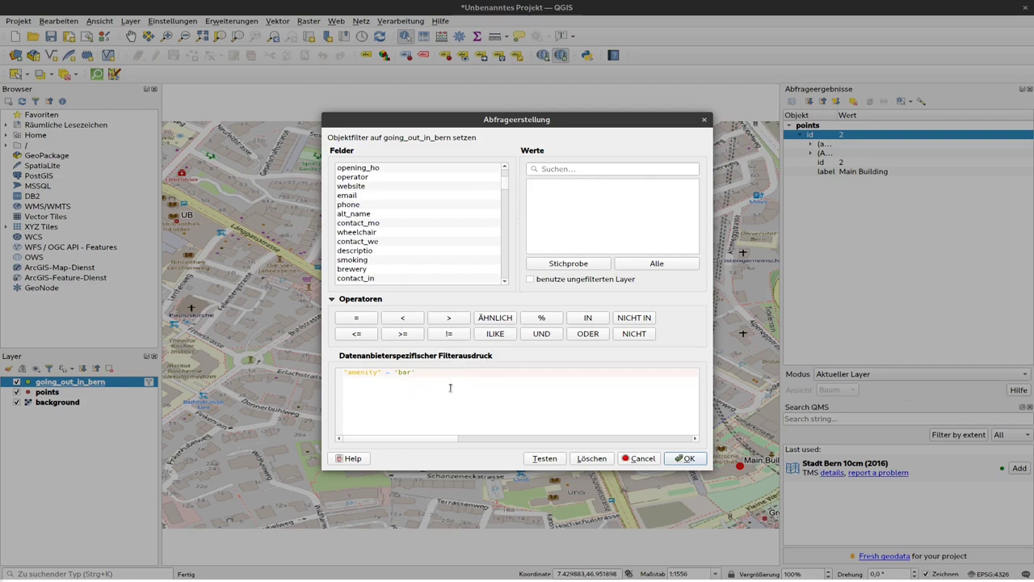
Step: Append AND "wheelchair" = 'yes' to the expression, picking yes from the loaded values
click(541, 334)
double_click(364, 233)
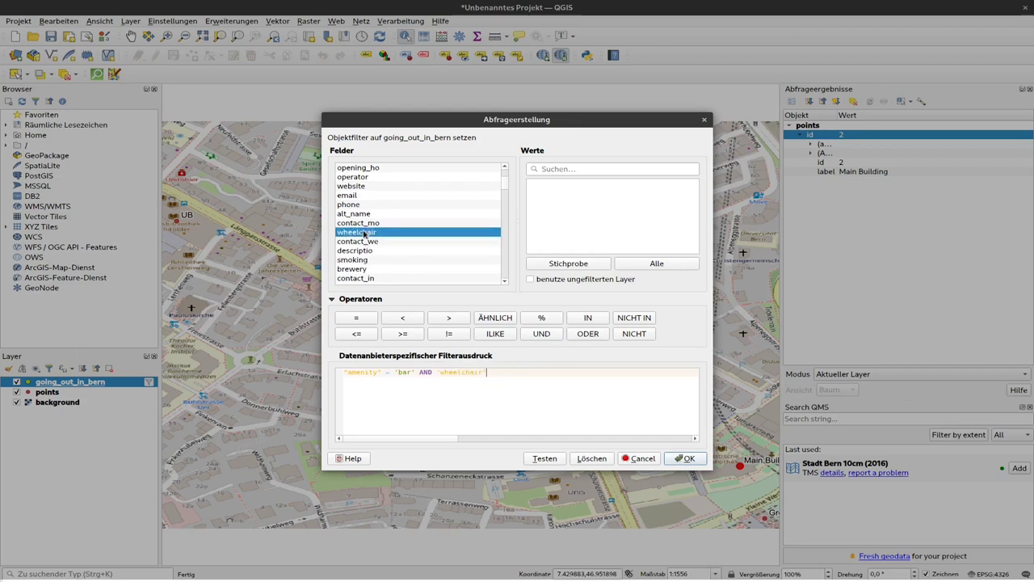
click(363, 318)
click(664, 265)
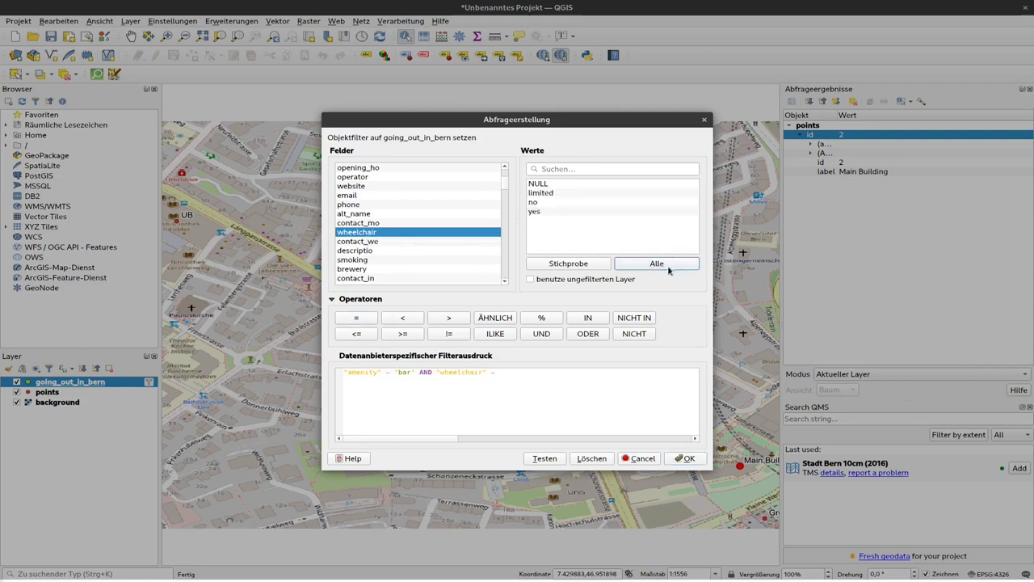
double_click(550, 213)
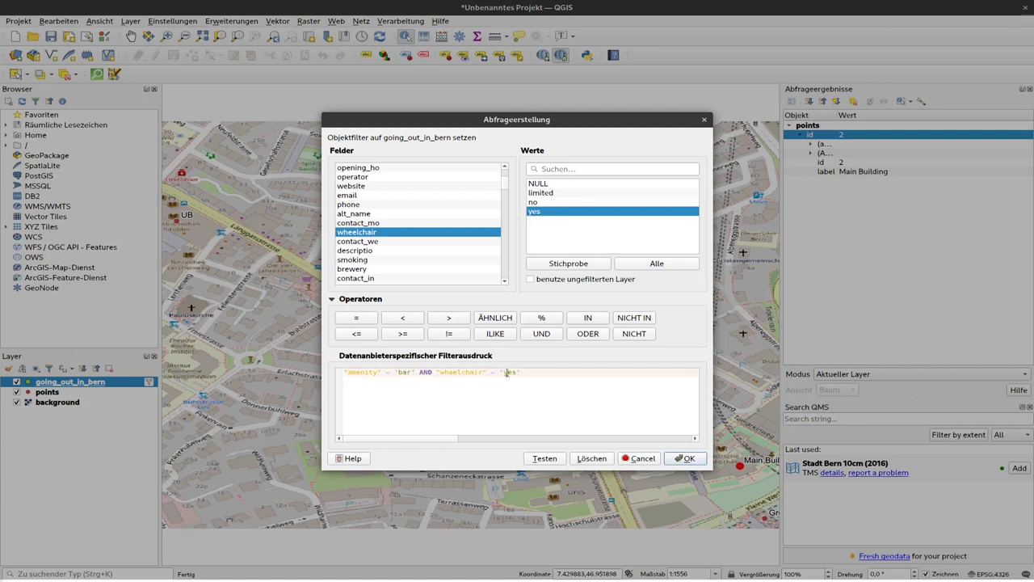
Step: Test the bar and wheelchair filter, confirm it returns 5 rows, and apply it
click(546, 459)
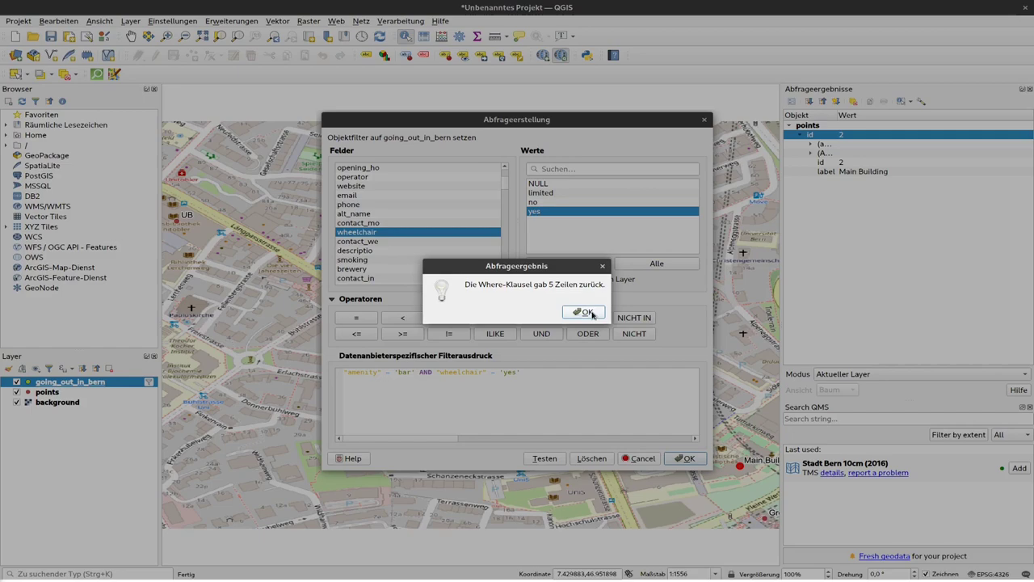
click(585, 312)
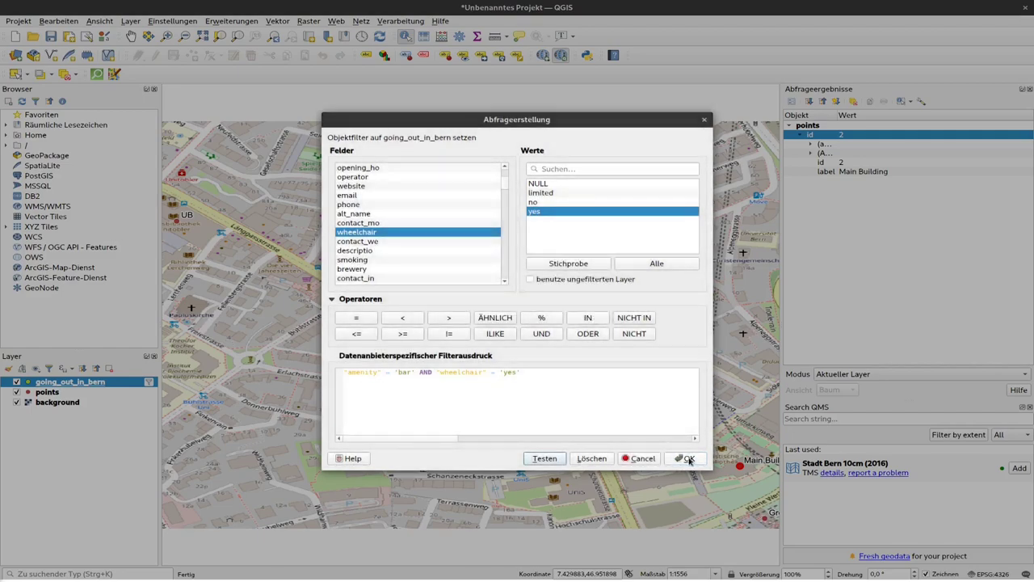
click(688, 459)
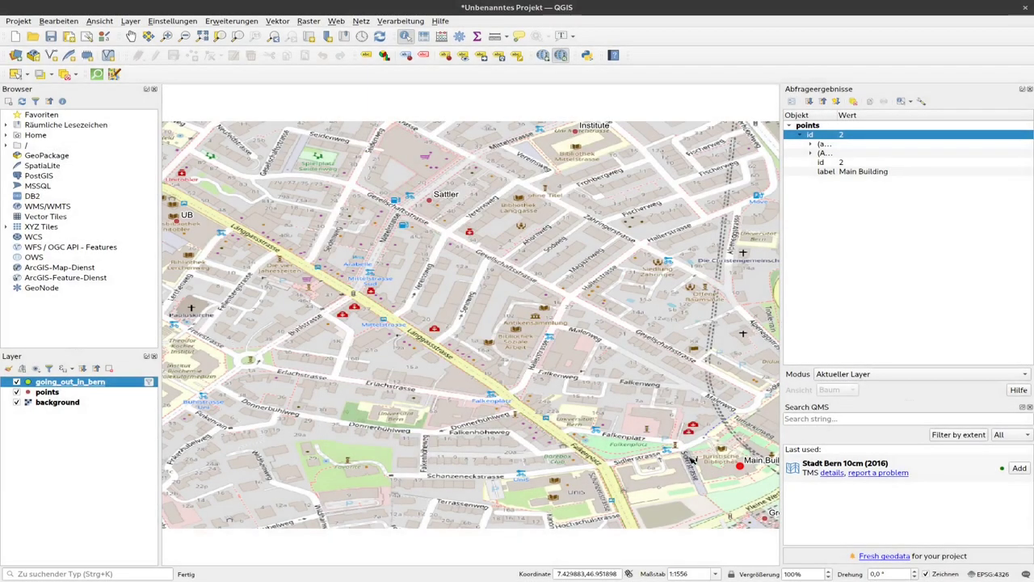
Step: Clear the identify results from the map and close the layer filter without changes
click(574, 353)
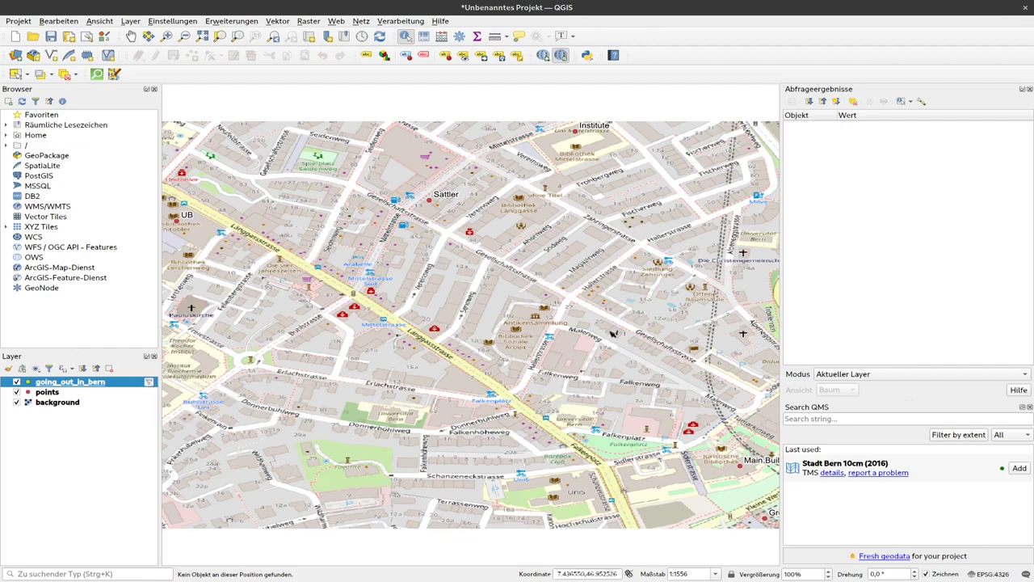
click(150, 382)
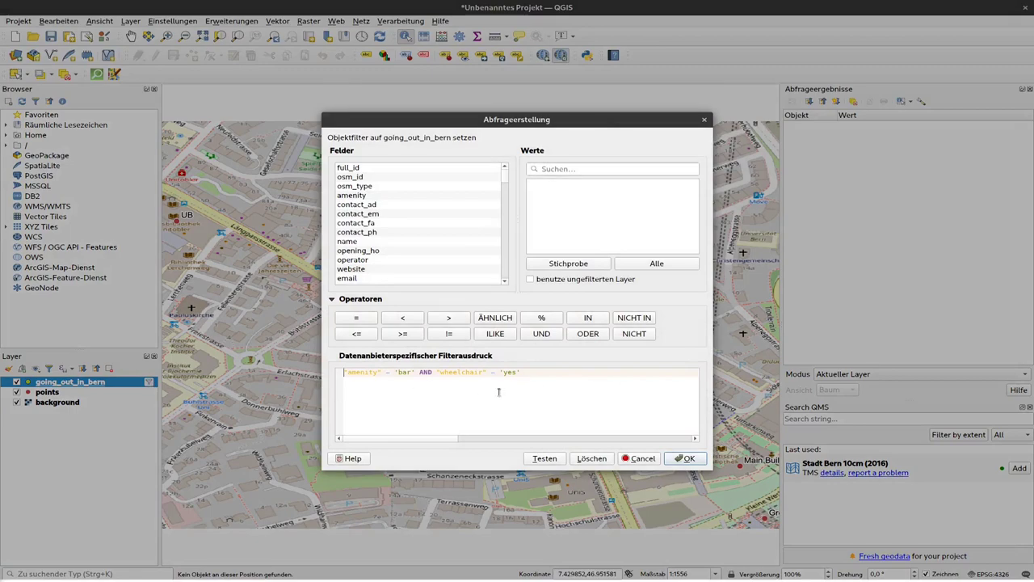
click(651, 459)
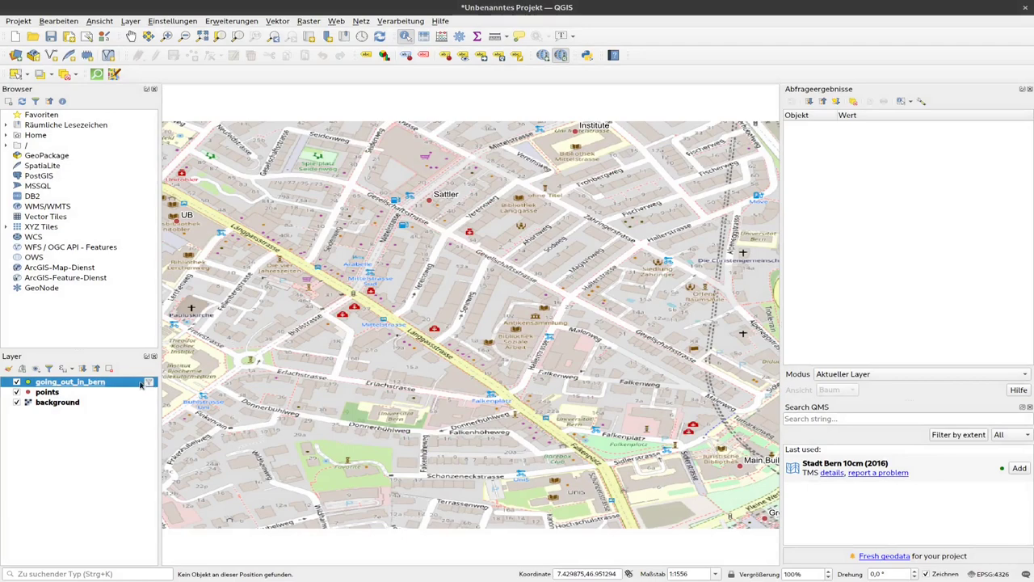
Step: Delete the "amenity" = 'bar' AND "wheelchair" = 'yes' expression and apply the empty filter
right_click(139, 383)
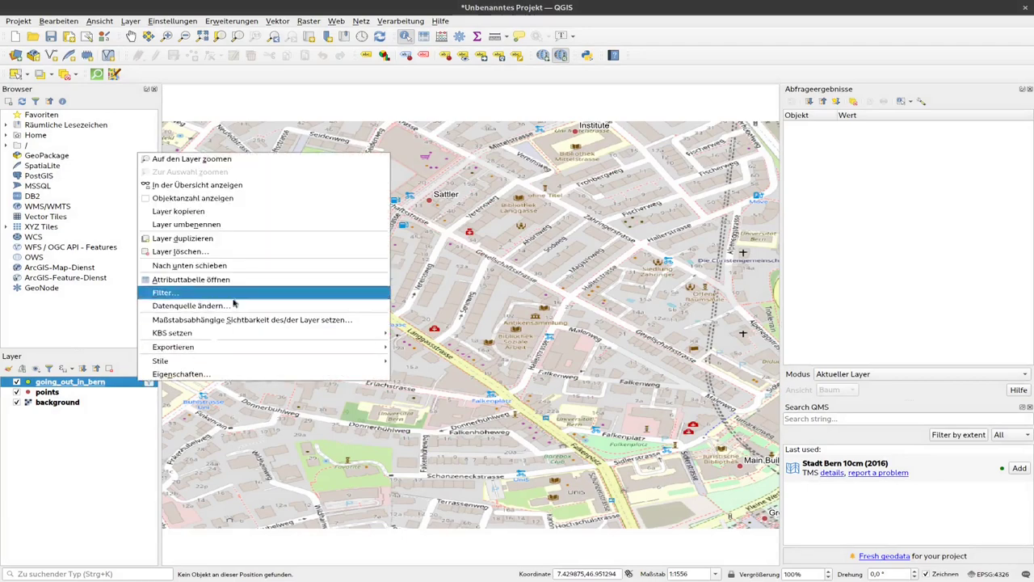
click(141, 421)
click(150, 383)
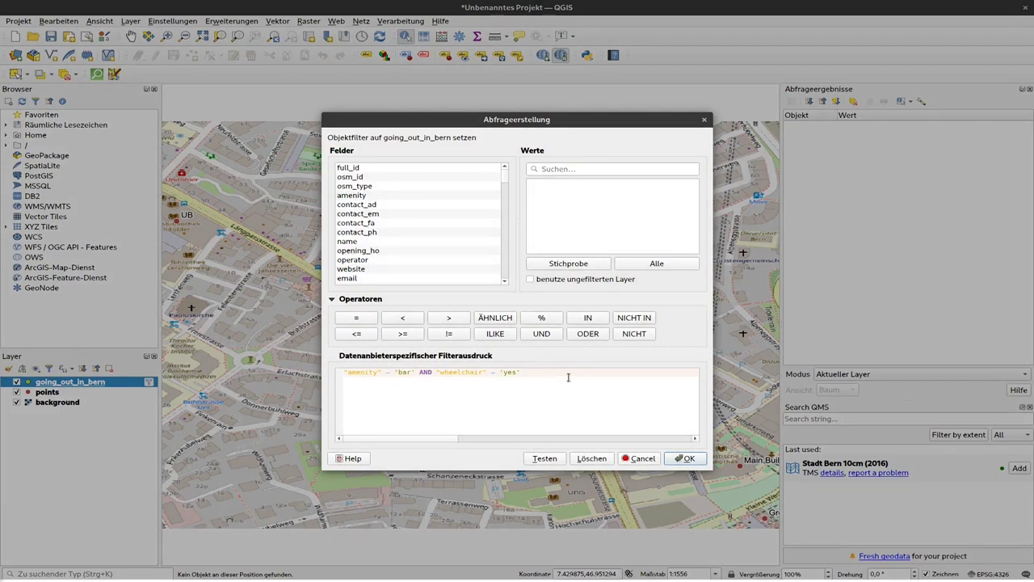
drag(568, 376, 343, 373)
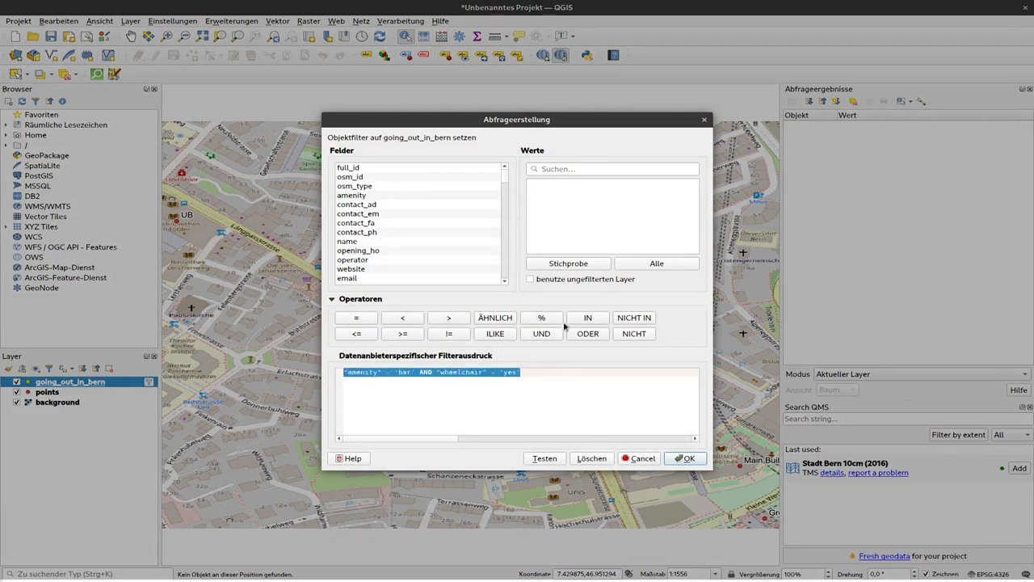
click(591, 458)
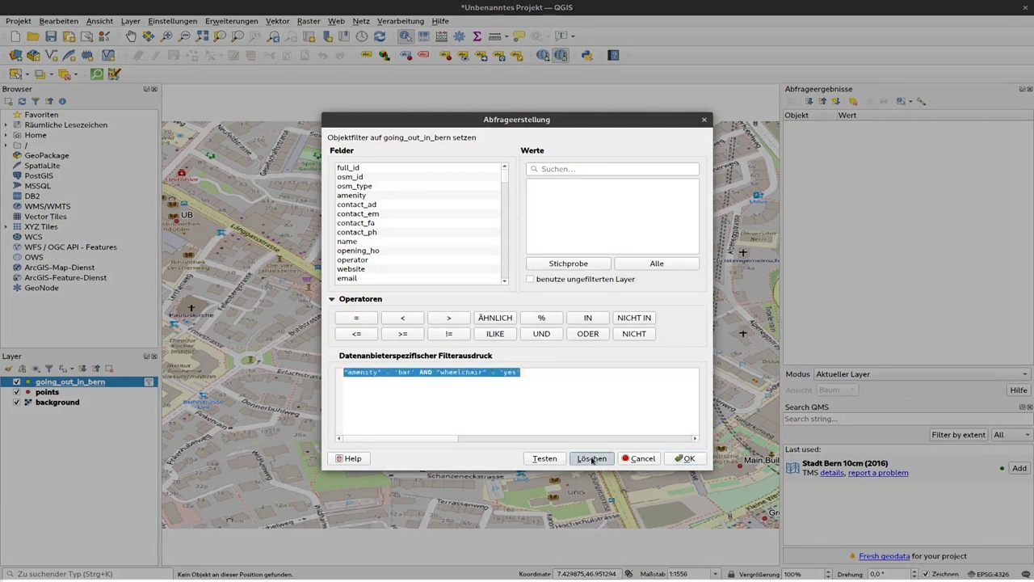
click(675, 459)
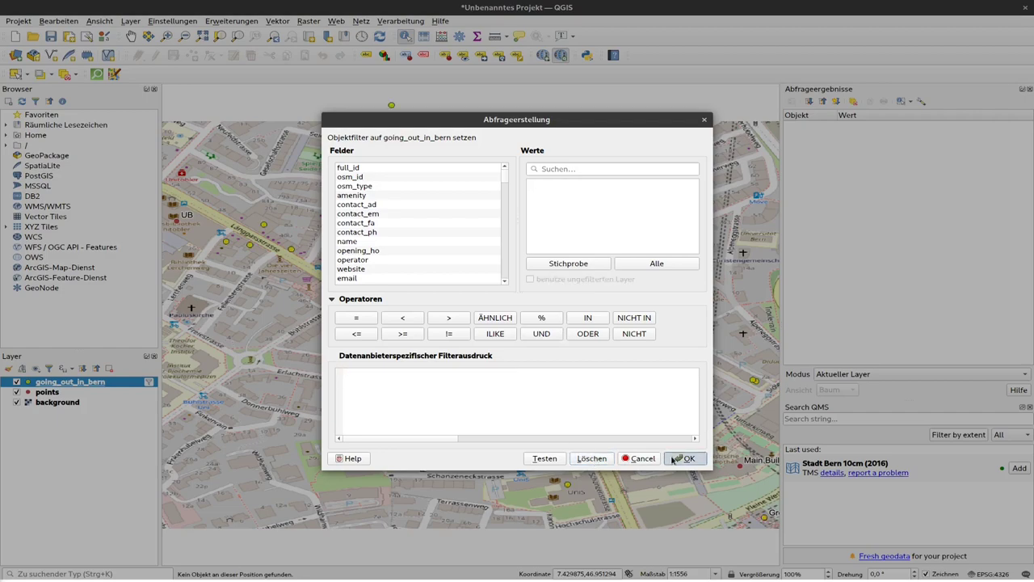